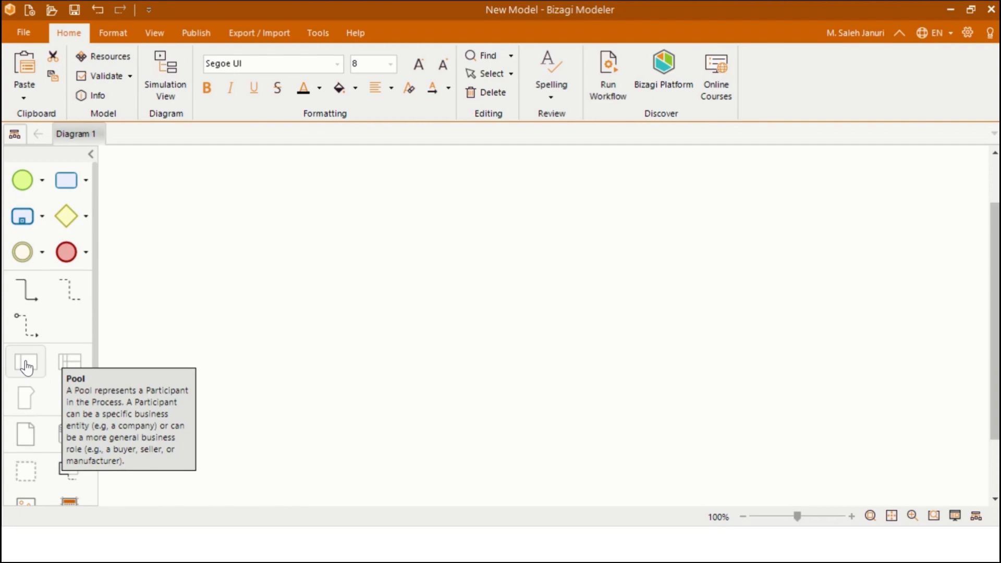
- Place a pool on the canvas and title it 'Pembuatan Kaos dengan Pemesanan Desain Khusus'
left_click_drag(26, 368, 345, 291)
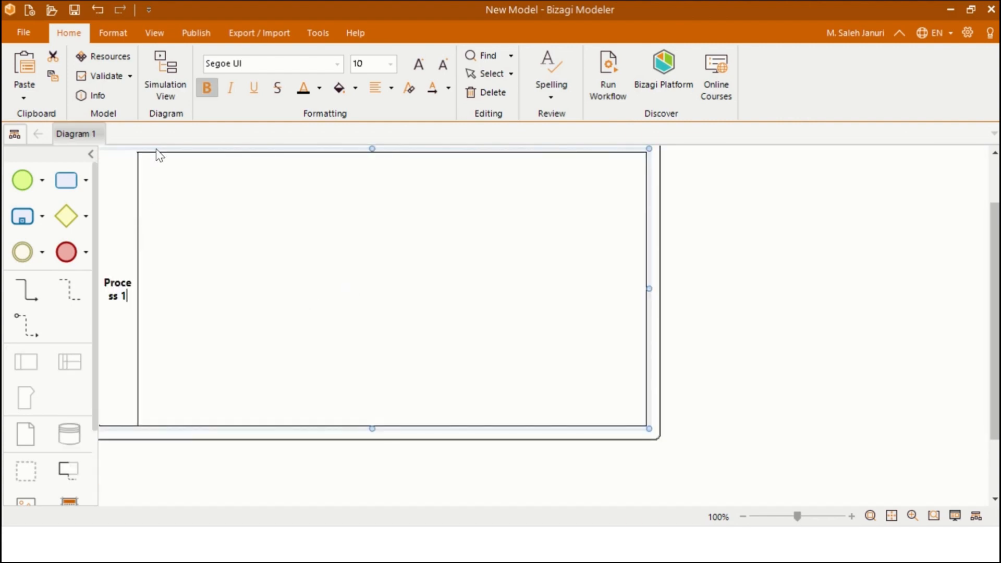
left_click_drag(169, 151, 226, 189)
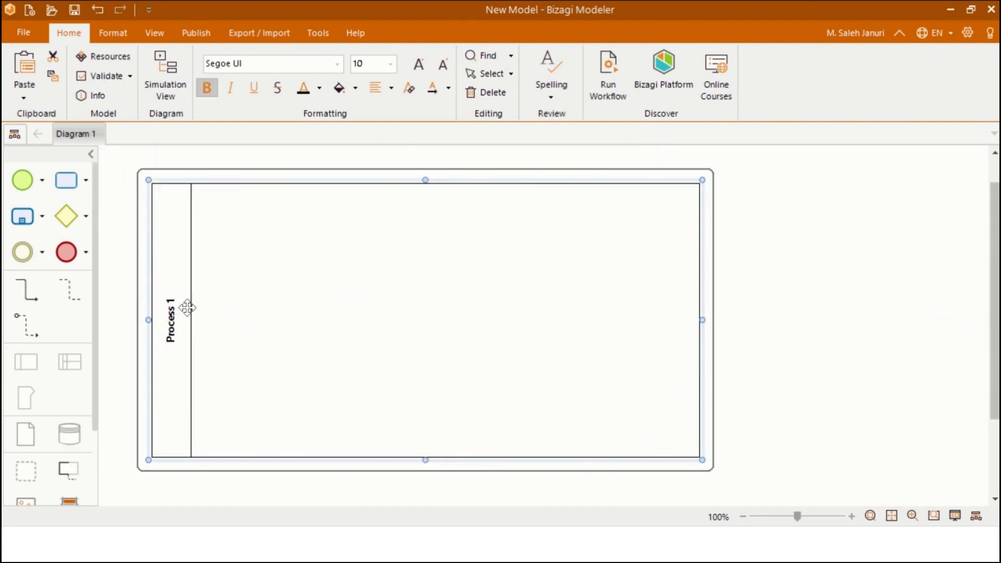
double_click(174, 334)
double_click(174, 320)
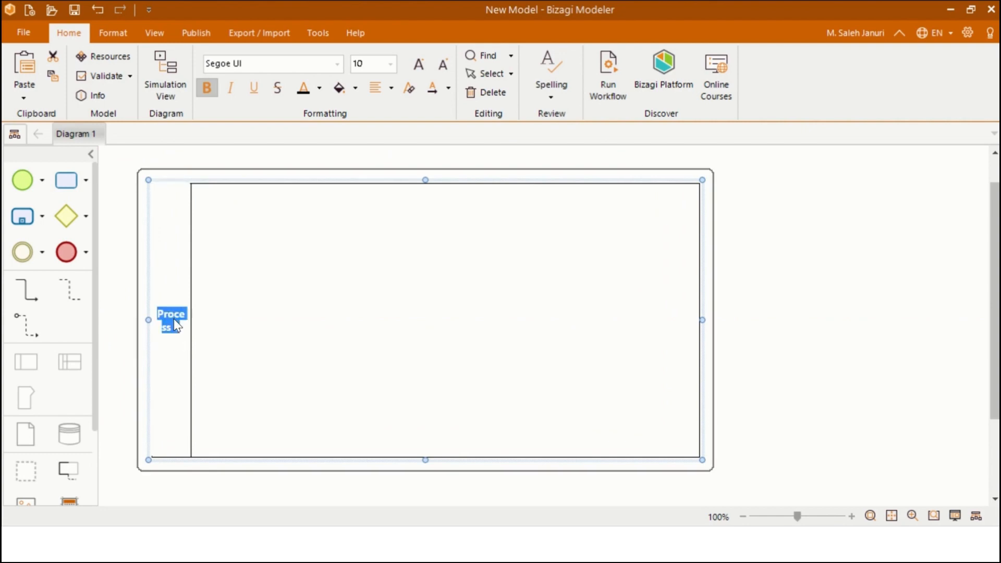
type("Pembu")
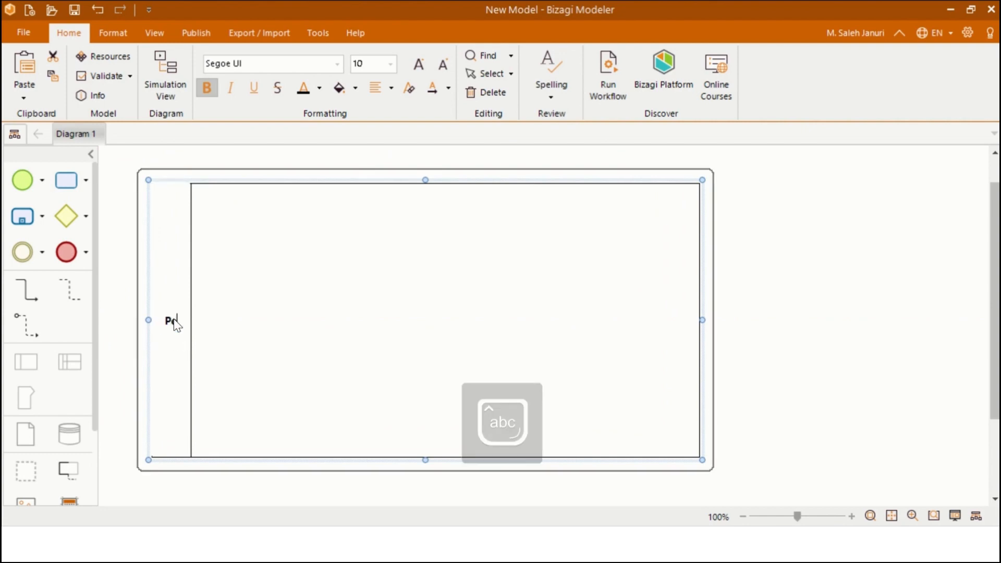
type("atan Kaos degan")
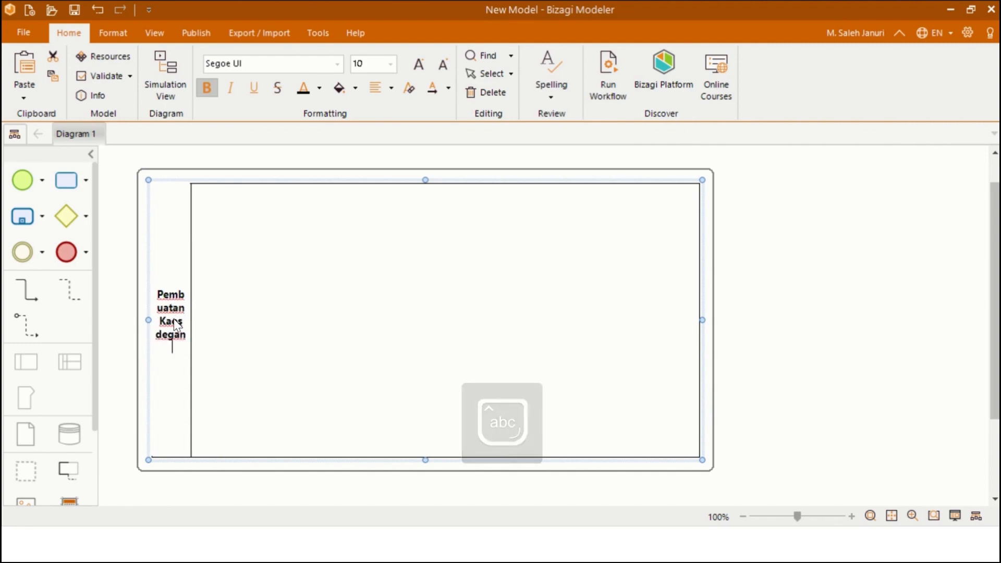
key("BackSpace")
key("BackSpace")
key("BackSpace")
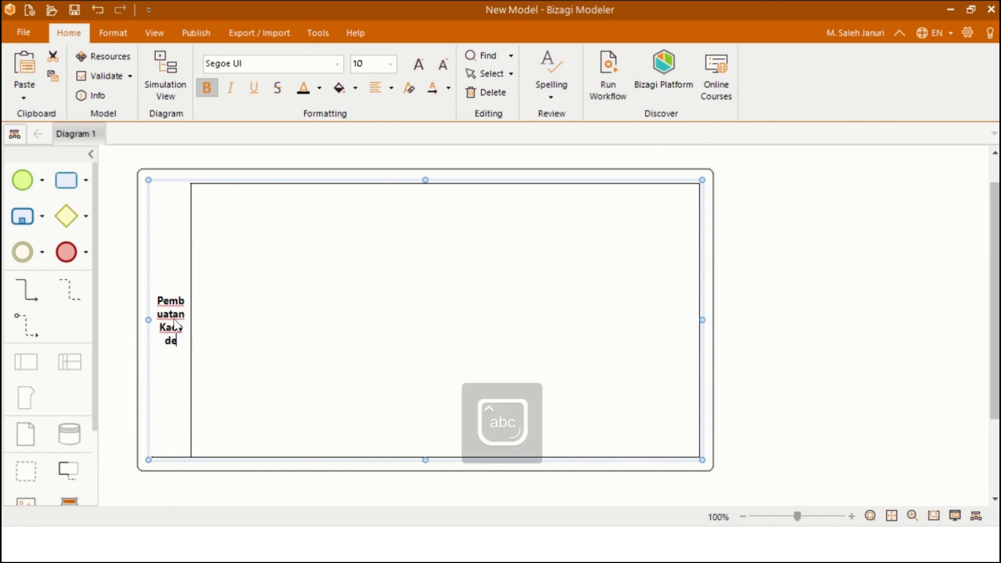
type("ngan P")
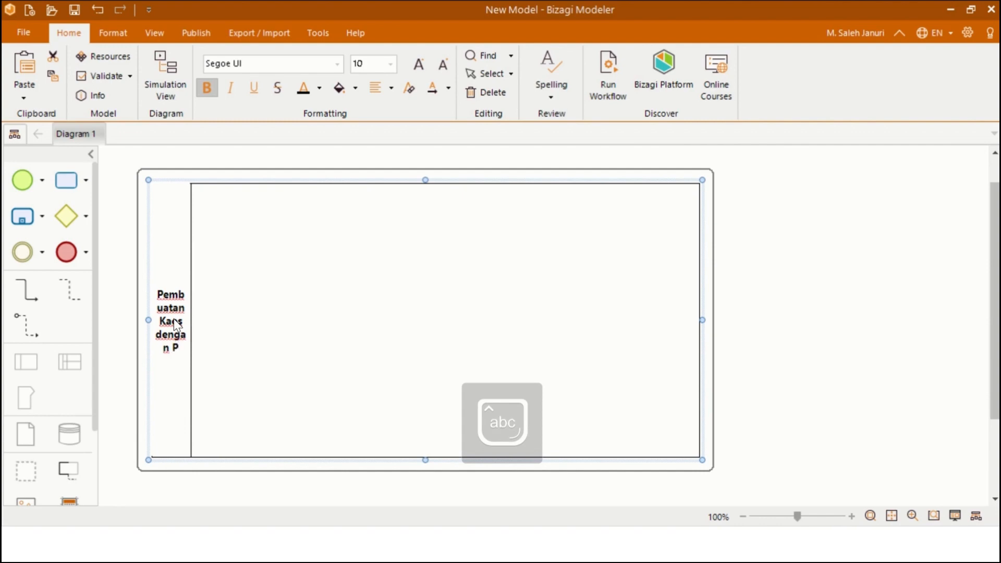
type("e")
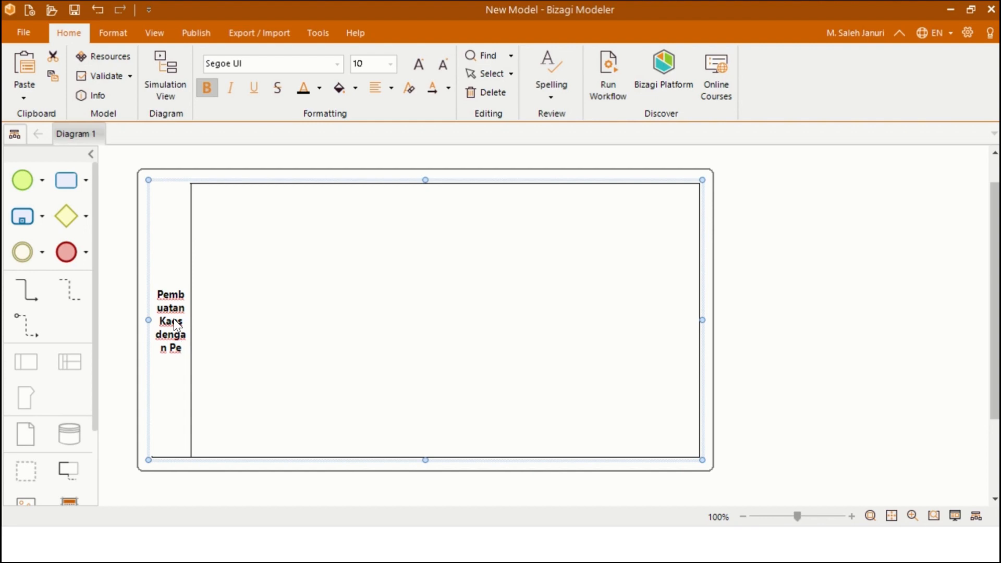
type("mesanan")
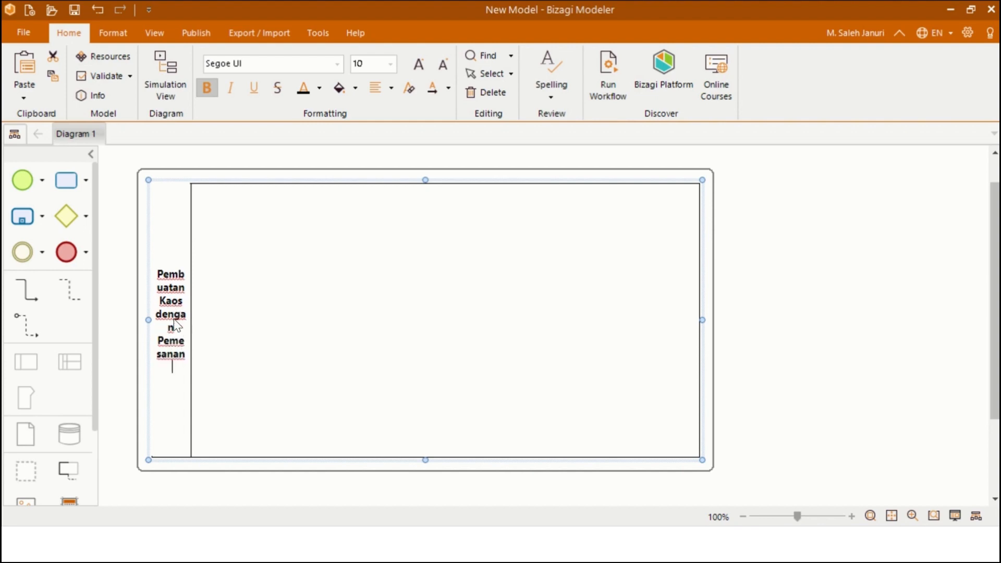
type(" Desain Khusu")
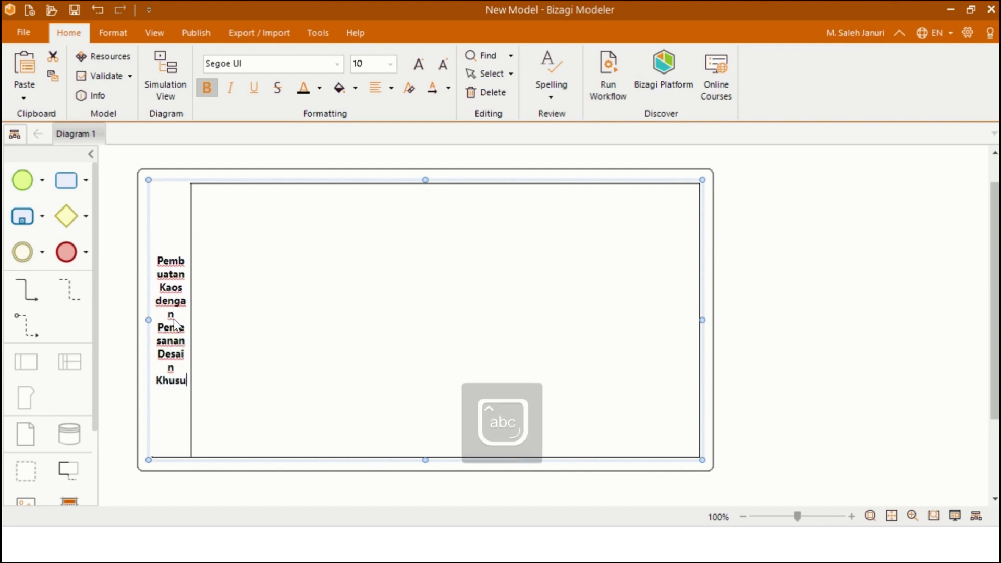
type("s")
left_click(339, 246)
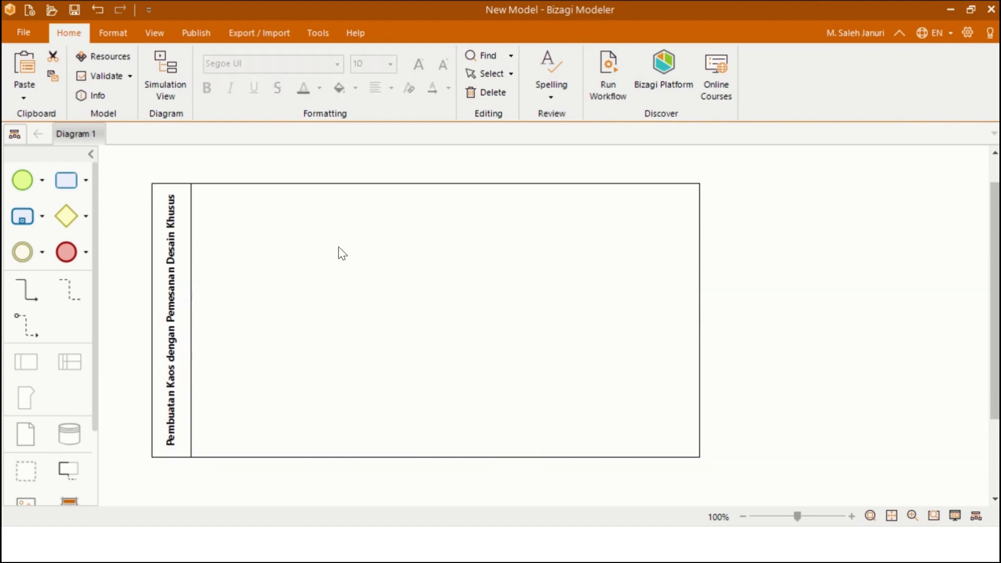
- Add lanes to the pool until it holds four lanes, Lane 1 through Lane 4
left_click(72, 363)
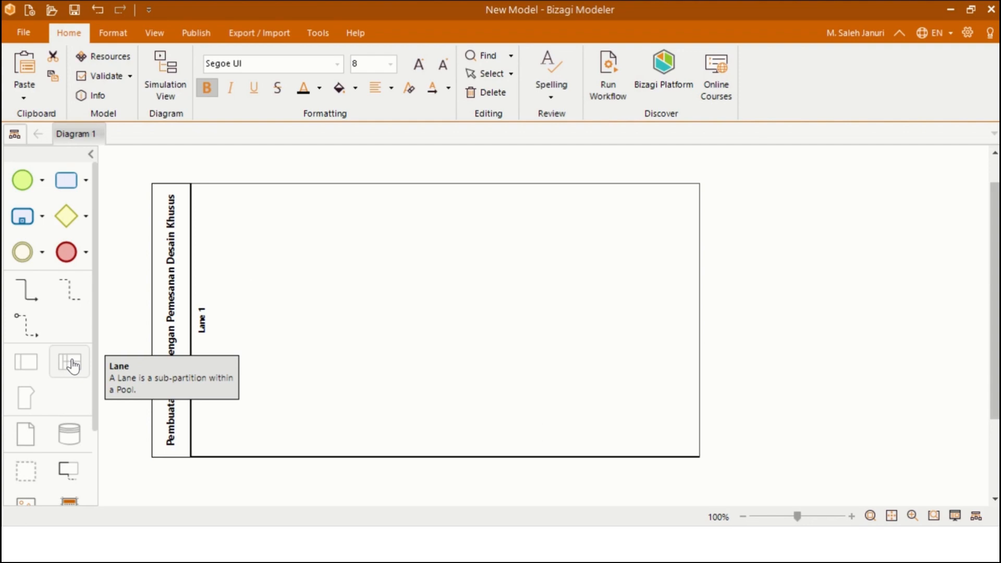
left_click_drag(73, 365, 328, 282)
left_click_drag(79, 359, 299, 265)
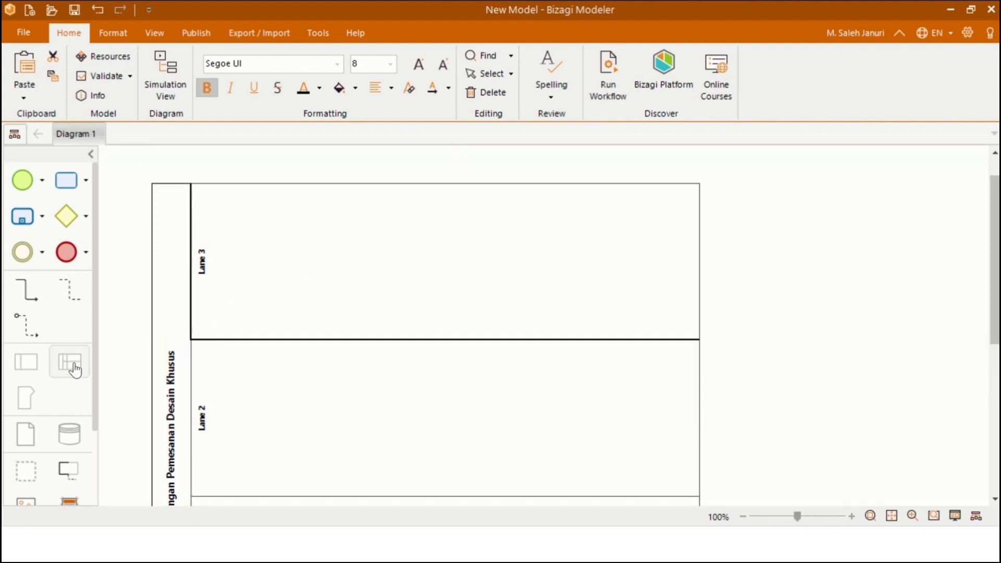
left_click_drag(73, 365, 276, 279)
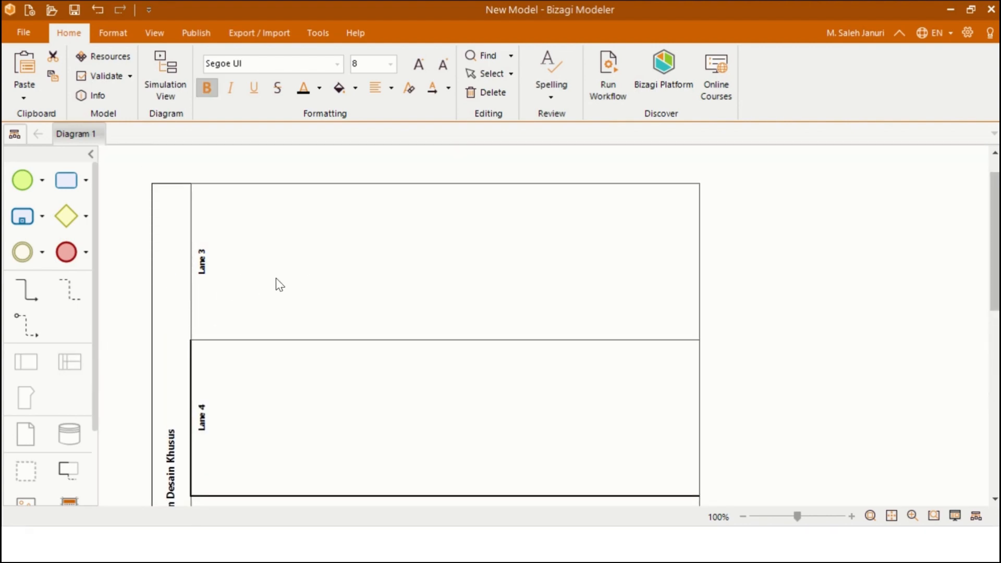
scroll(275, 278, "down", 4)
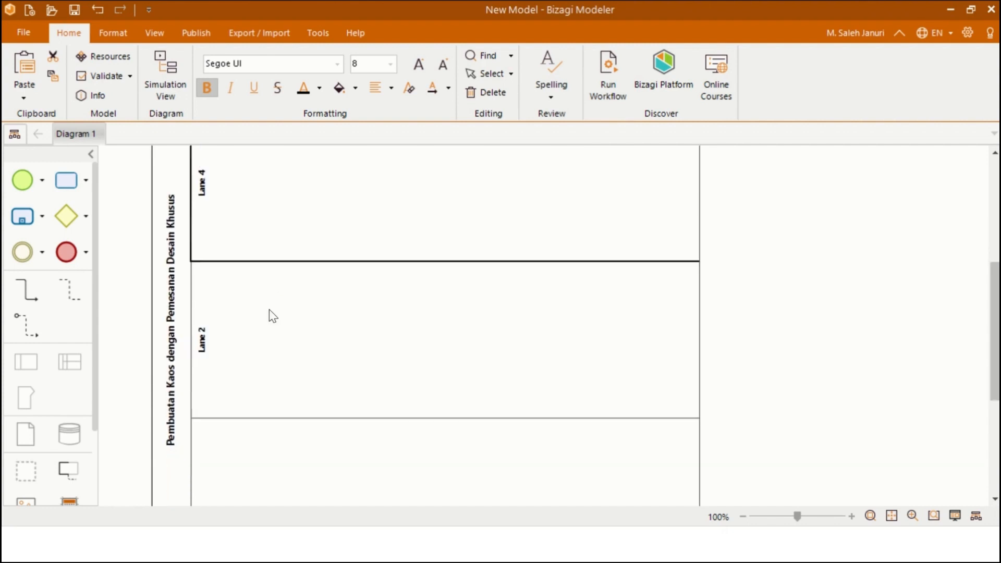
scroll(246, 338, "up", 3)
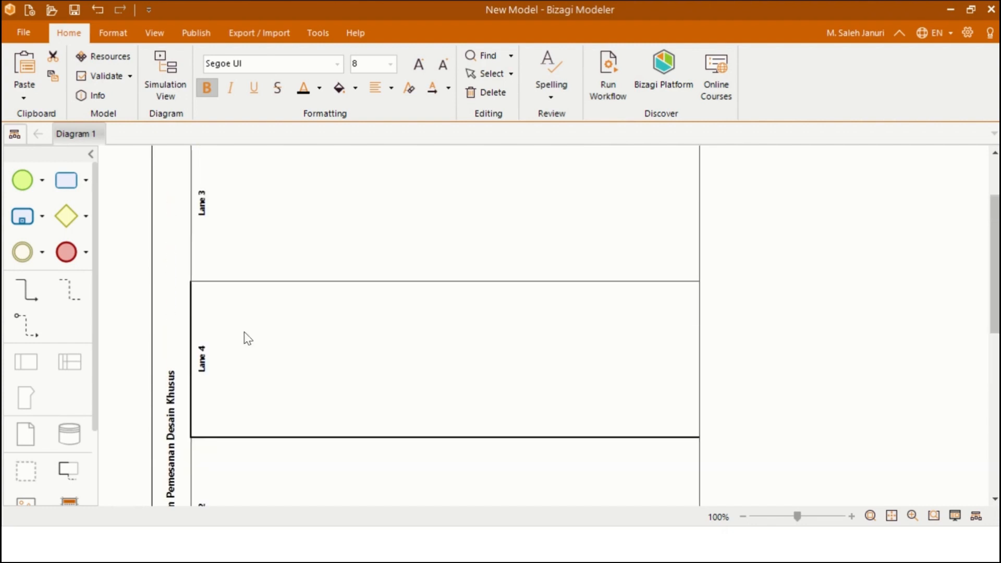
- Rename the Lane 3 lane to 'Pelanggan'
double_click(206, 202)
double_click(208, 203)
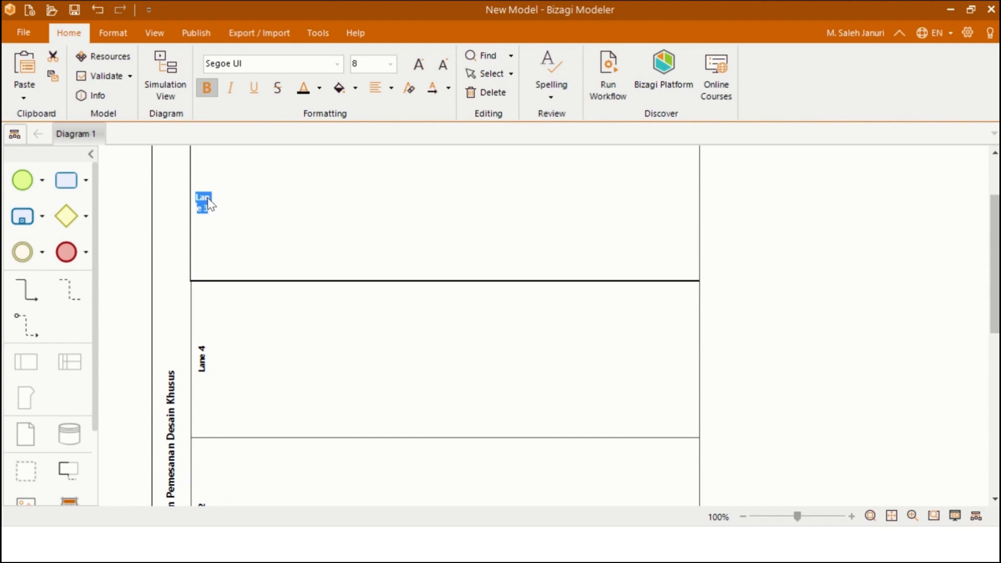
key("Caps_Lock")
type("P")
key("Caps_Lock")
type("ela")
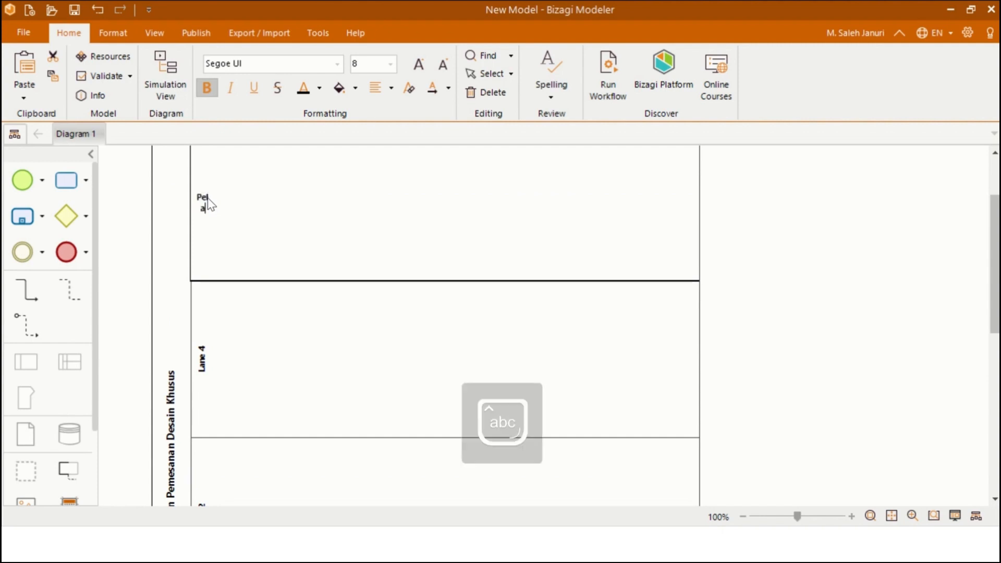
type("nggan")
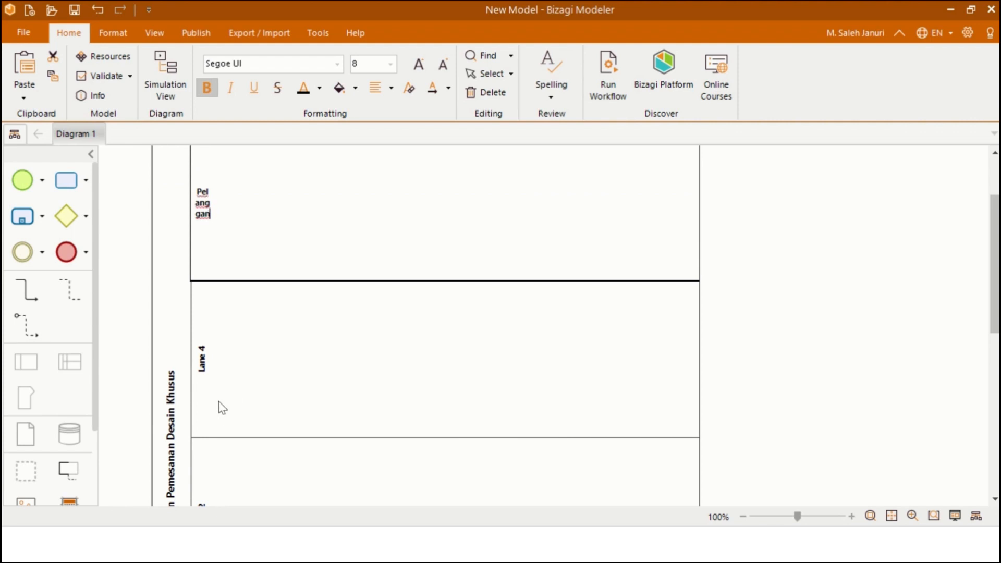
left_click(222, 407)
- Rename the Lane 4 lane to 'Bagian Desain'
double_click(203, 365)
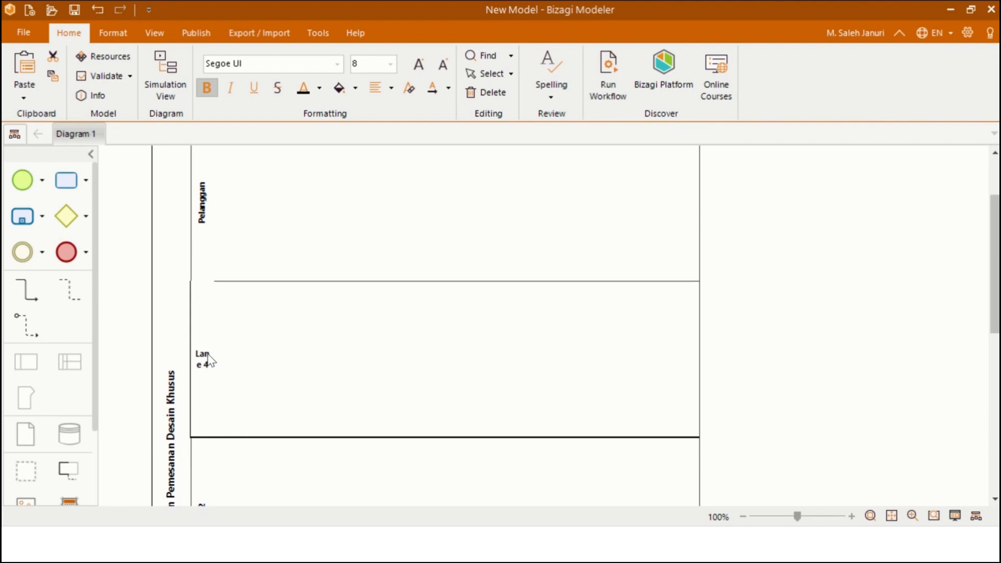
triple_click(206, 355)
key("Caps_Lock")
type("B")
key("Caps_Lock")
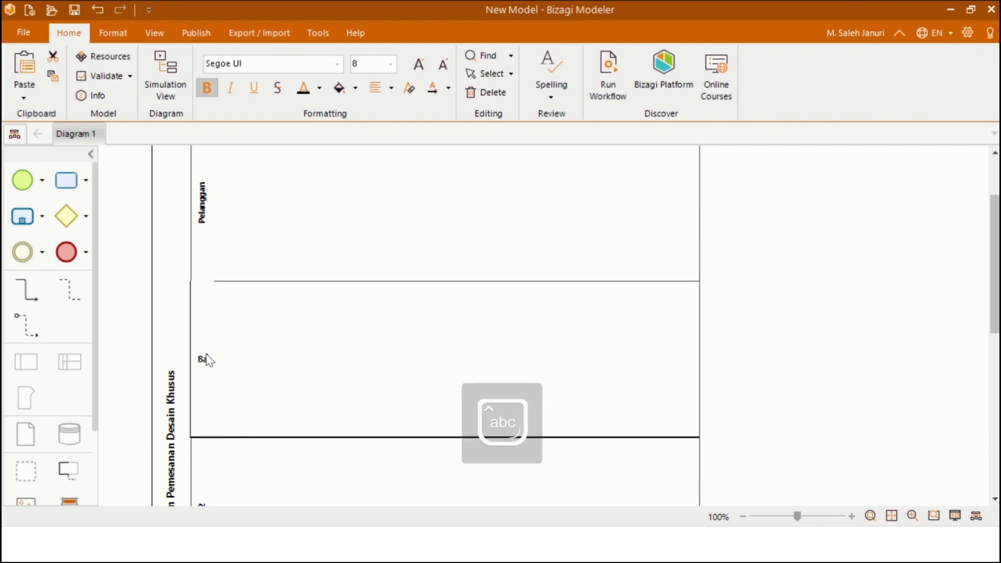
type("agian Desain")
left_click(268, 351)
- Rename the next lane down to 'Bagian Produksi'
scroll(261, 355, "down", 3)
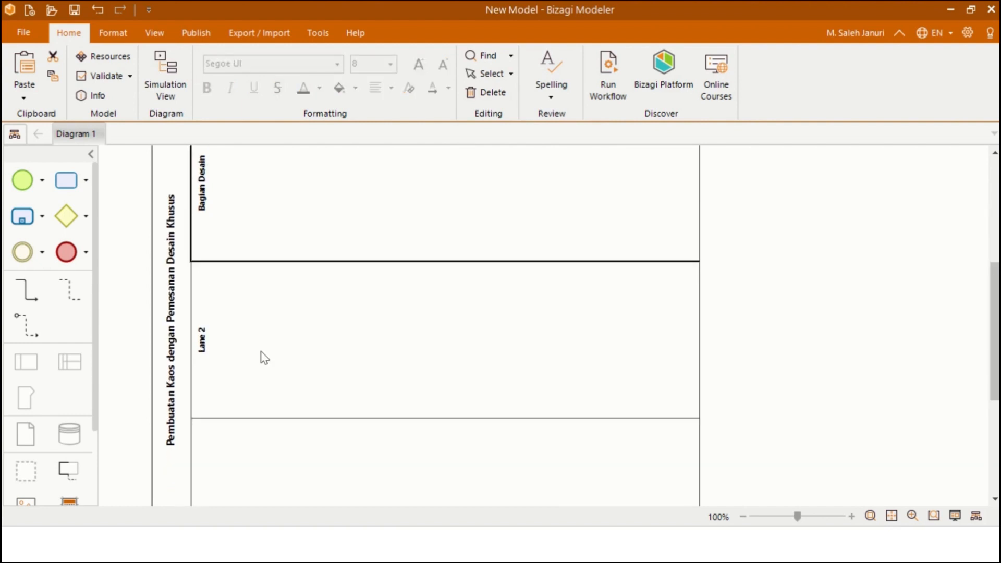
triple_click(203, 346)
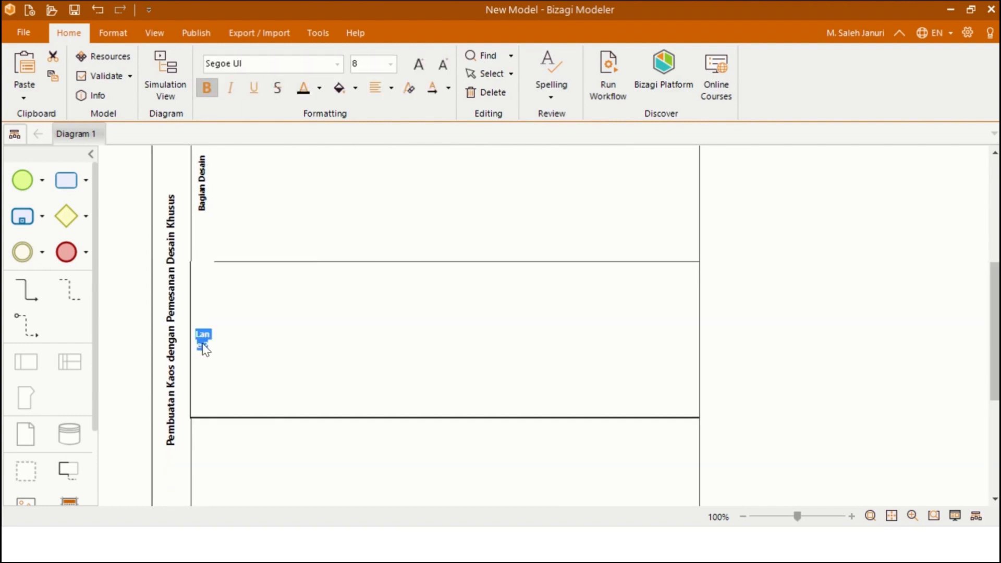
key("Caps_Lock")
type("B")
key("Caps_Lock")
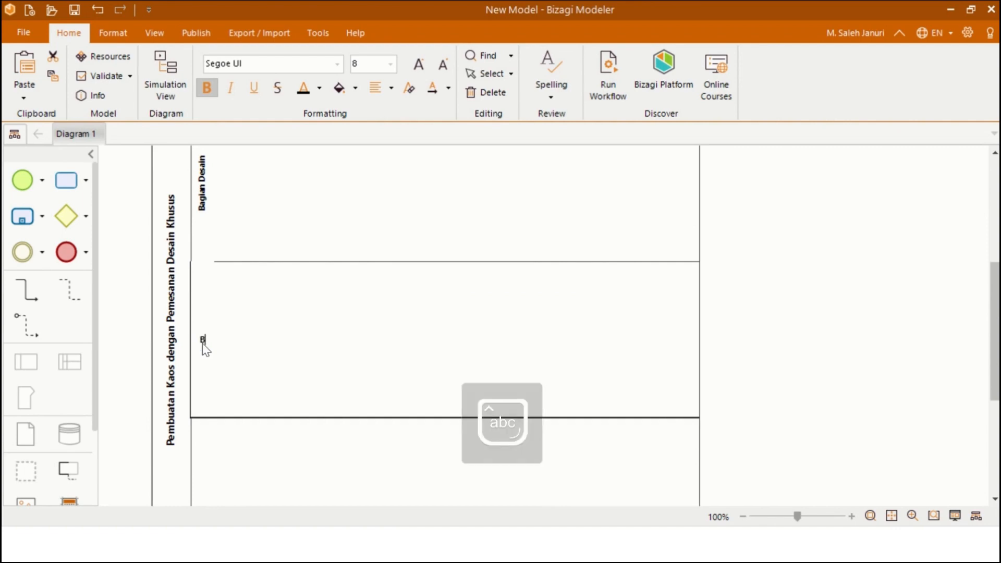
type("agian")
key("Caps_Lock")
type("P")
key("Caps_Lock")
type("roduksi")
left_click(331, 324)
- Type 'Bagian Keuangan' as the label of the bottom Lane 1 lane
scroll(293, 358, "down", 5)
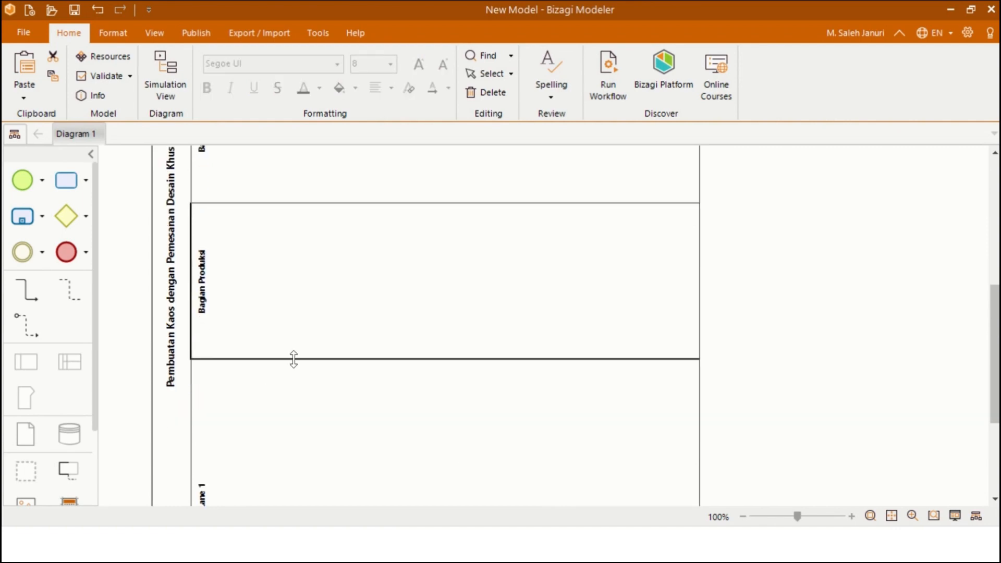
left_click(203, 321)
double_click(203, 321)
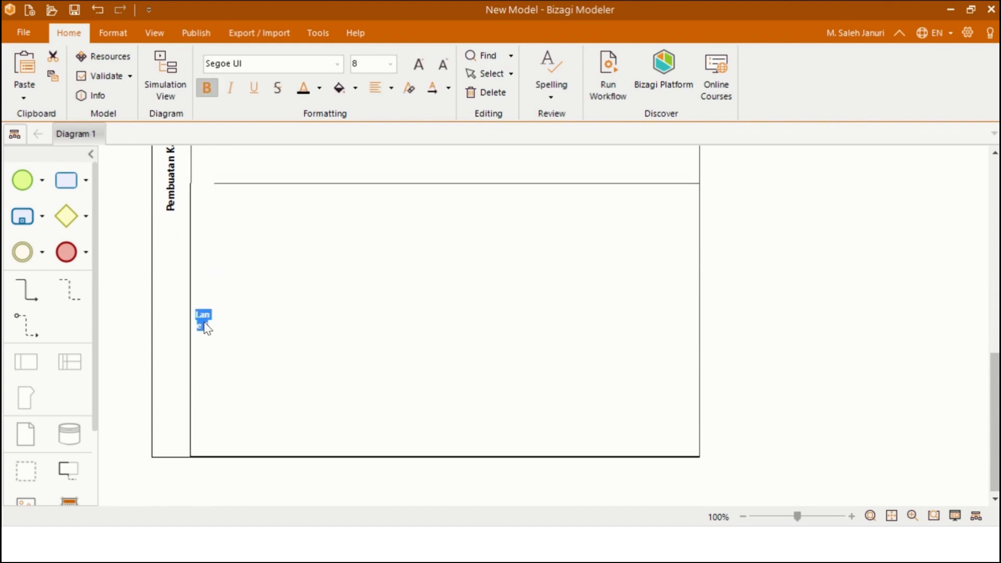
type("Bagia")
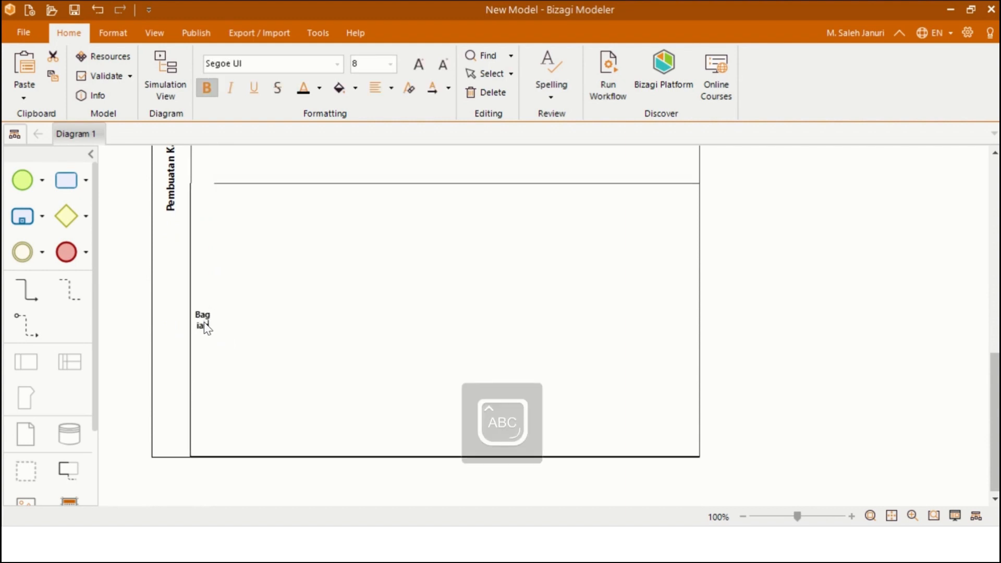
type("n Keuangan")
- Confirm the Bagian Keuangan lane name and shorten that lane by raising its bottom border
left_click(334, 309)
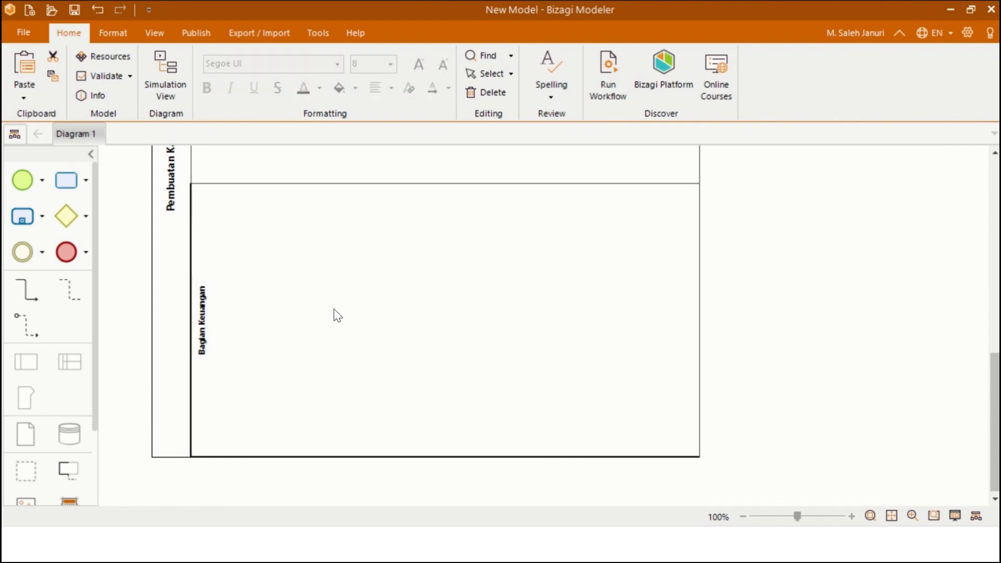
scroll(334, 309, "up", 10)
scroll(341, 296, "down", 3)
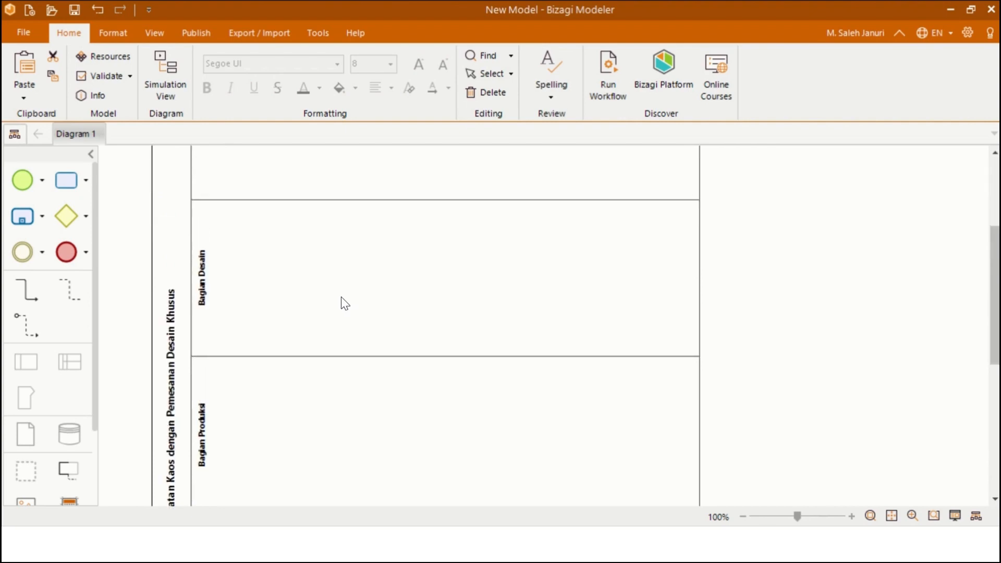
scroll(341, 296, "down", 5)
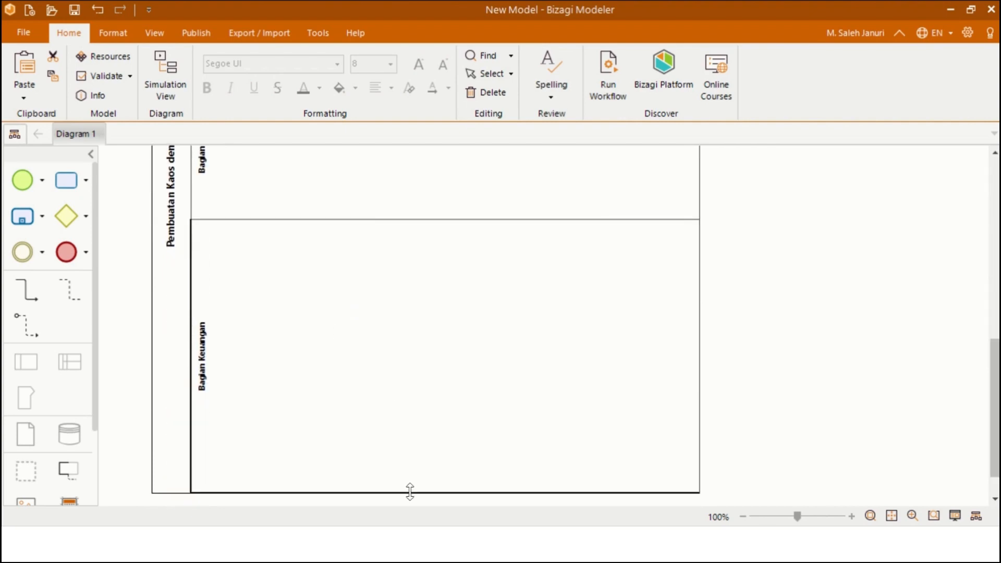
left_click_drag(409, 489, 410, 347)
- Widen the whole pool to the right by dragging its corner handle
scroll(412, 349, "up", 6)
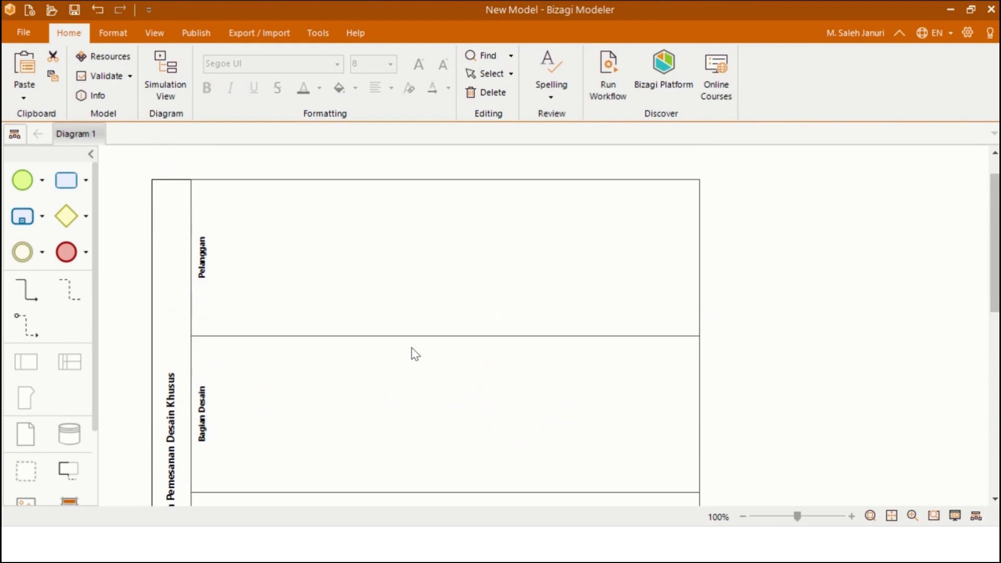
left_click(700, 181)
left_click_drag(700, 181, 916, 180)
scroll(414, 264, "down", 2)
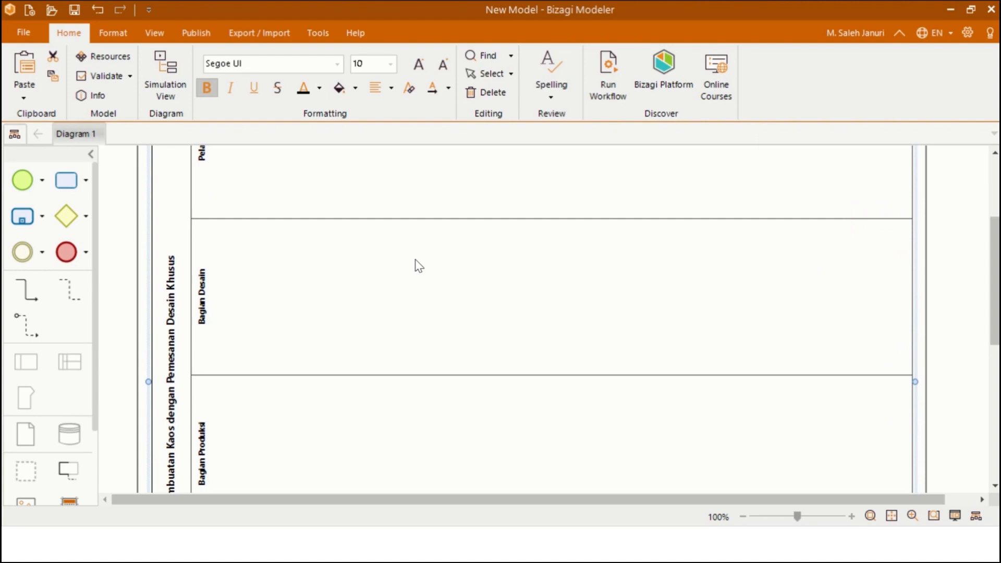
scroll(419, 266, "up", 2)
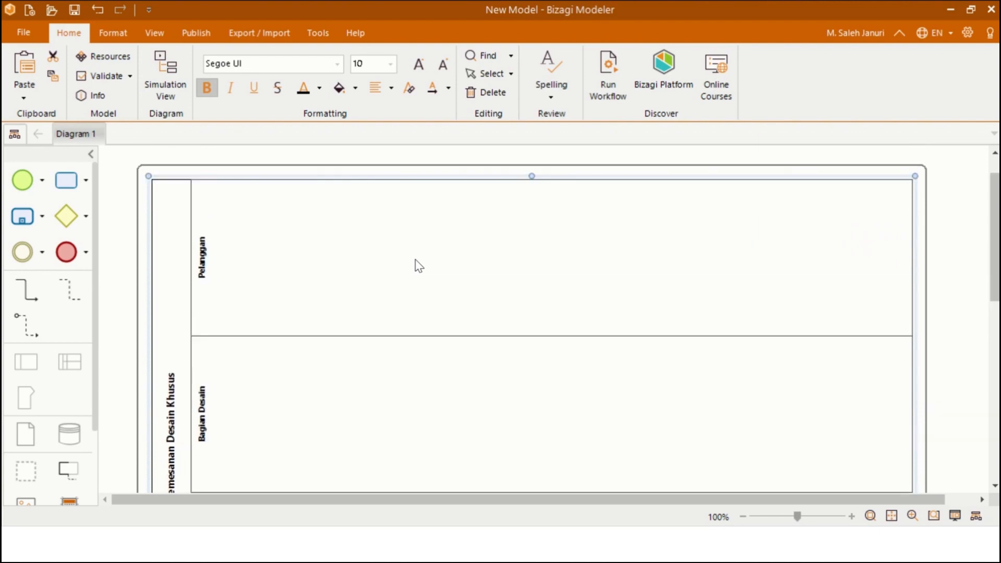
left_click(117, 189)
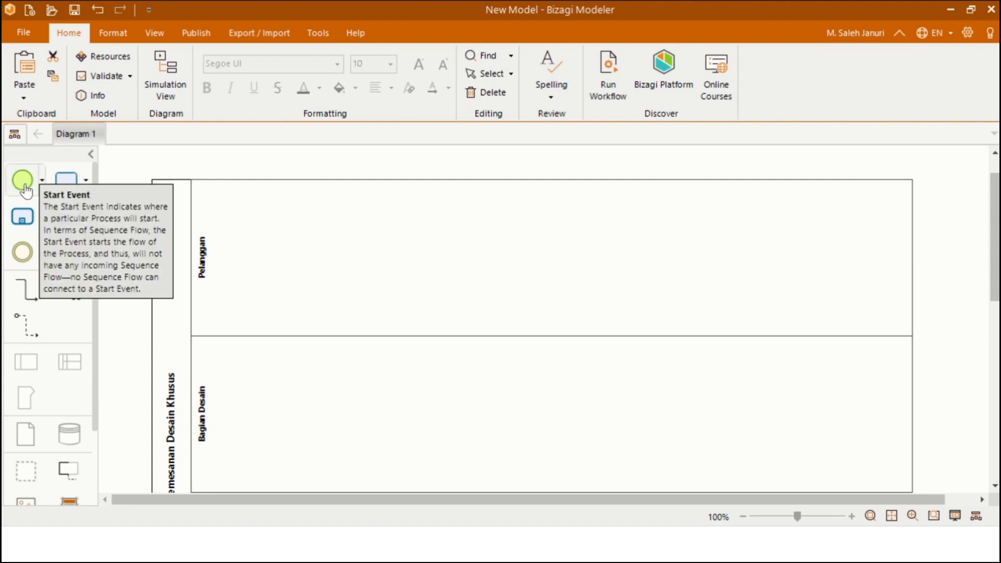
- Place a start event in the Pelanggan lane and label it 'Mulai'
left_click_drag(23, 186, 246, 255)
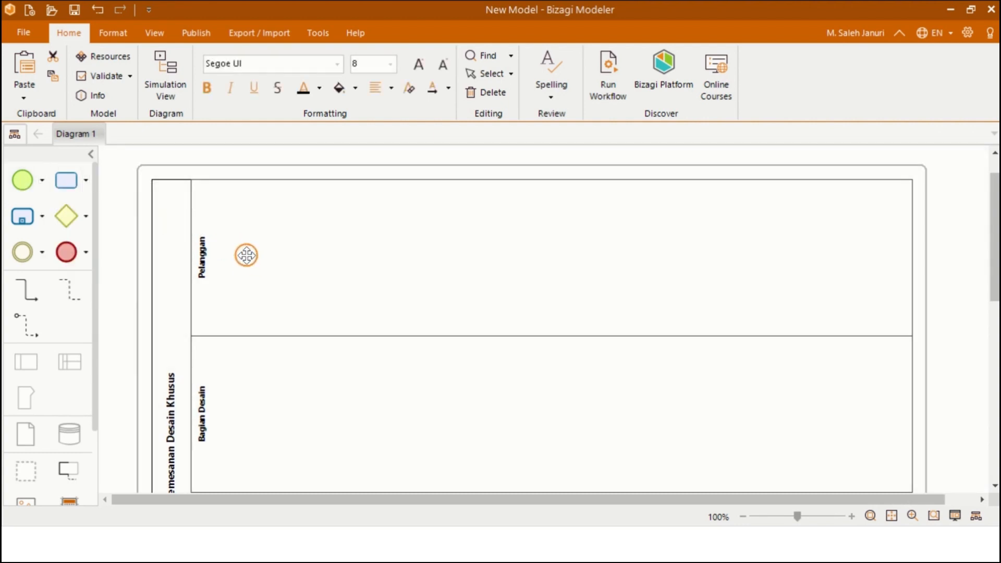
left_click(358, 254)
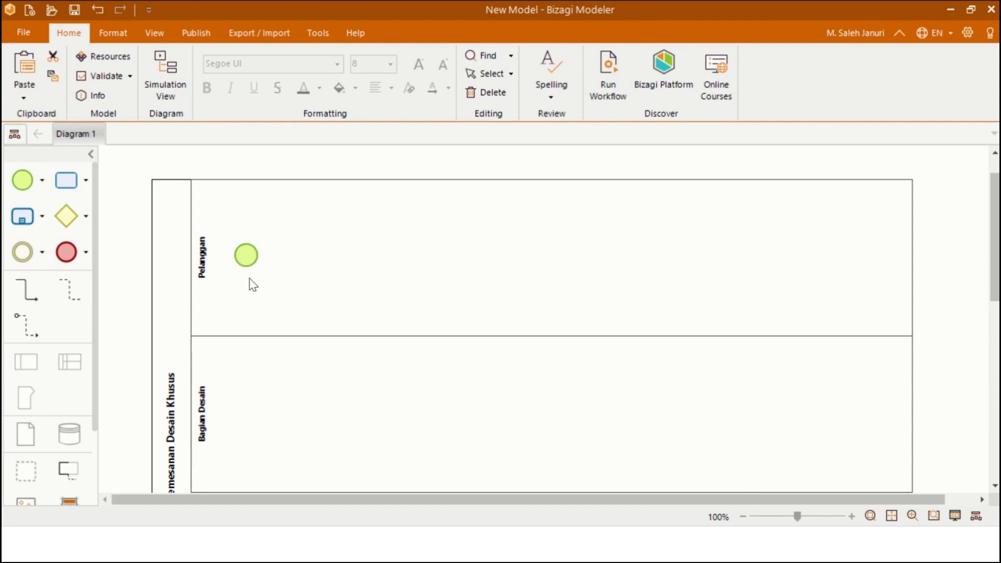
double_click(246, 260)
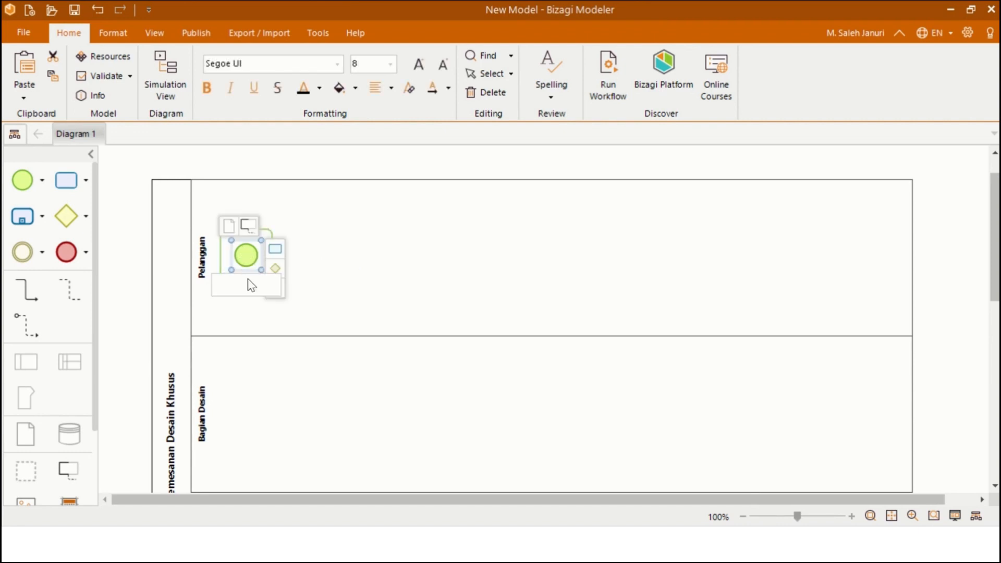
type("Mulai")
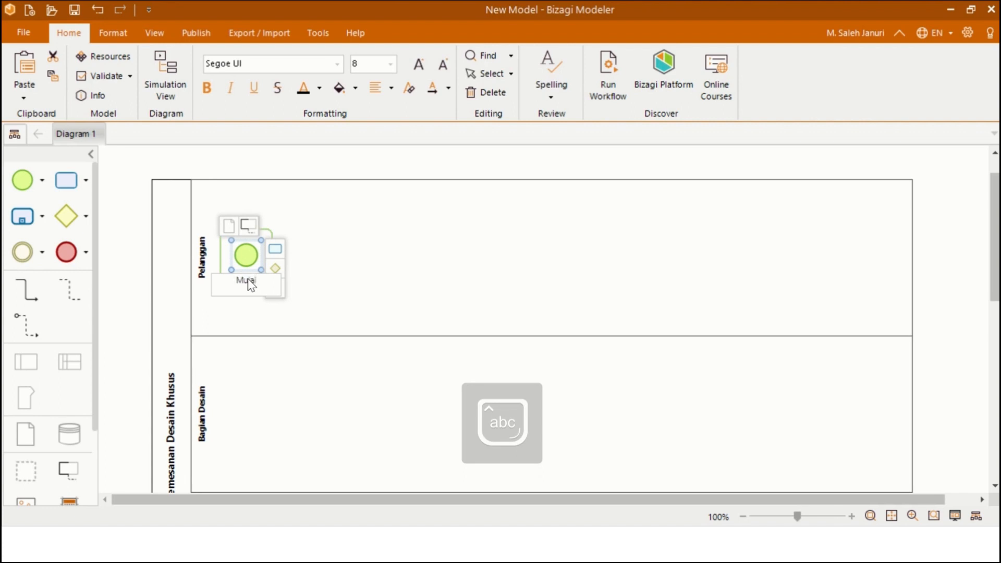
key("Return")
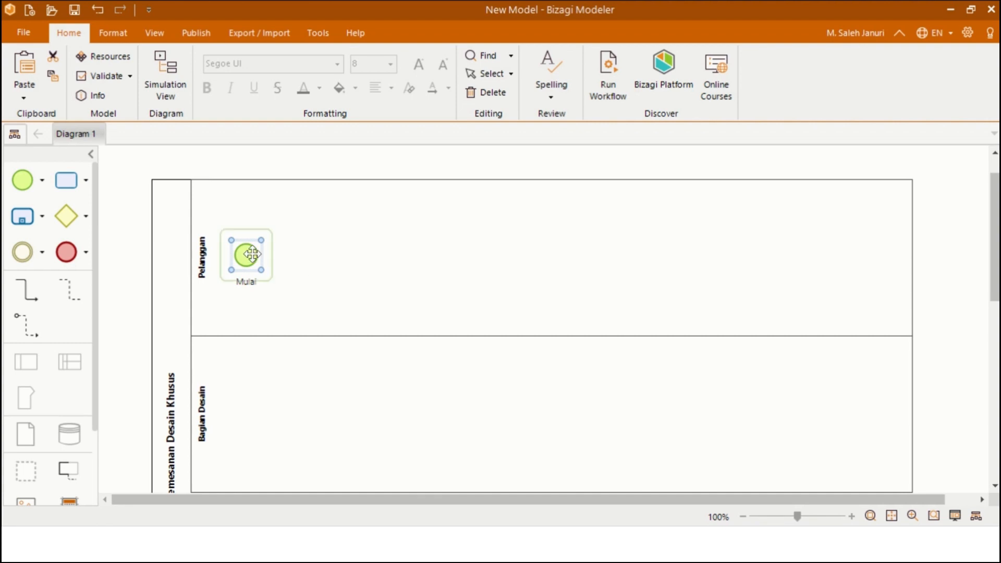
- Add a connected task after Mulai named 'Menghubungi Penyedia Jasa'
left_click(281, 257)
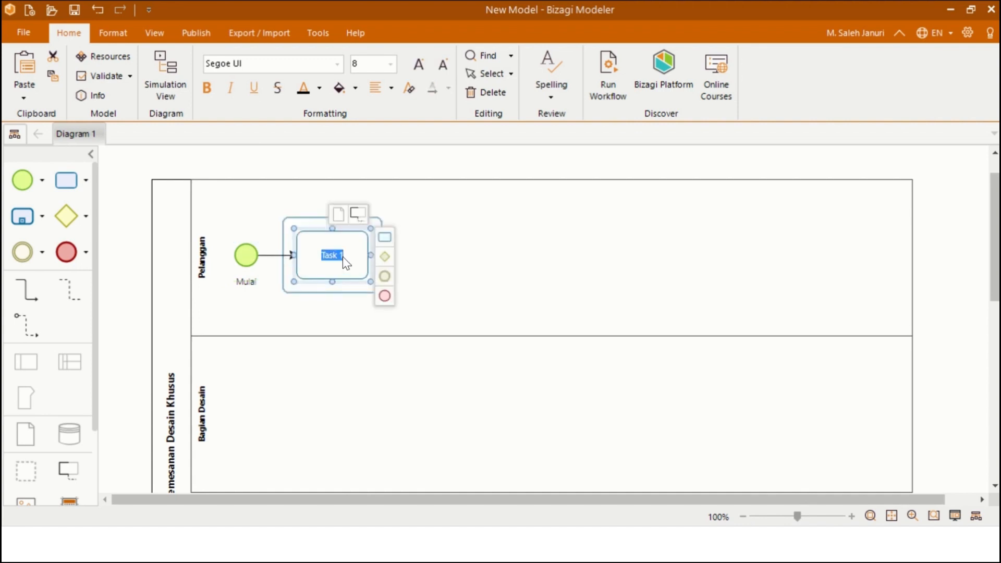
type("Me")
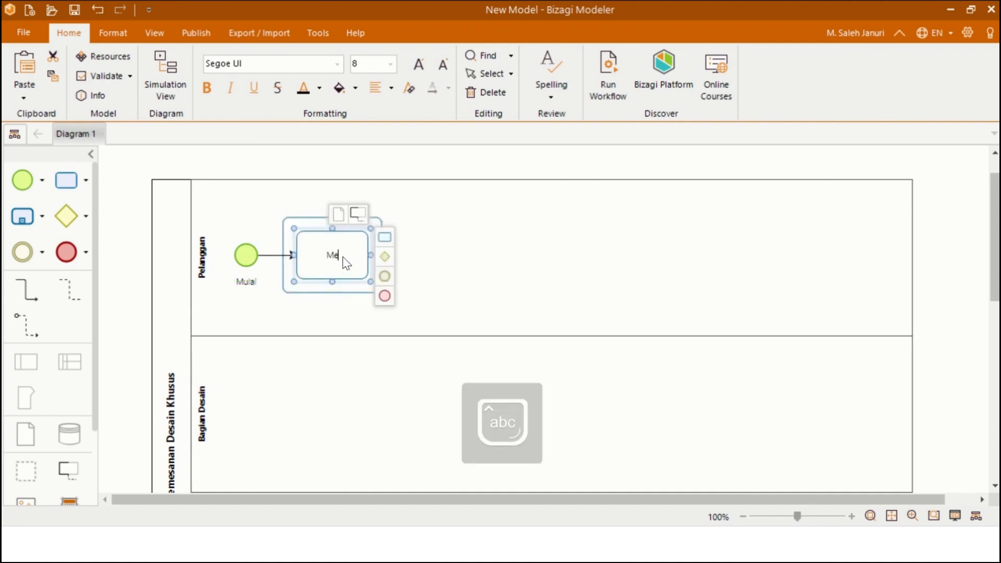
type("nghubungi")
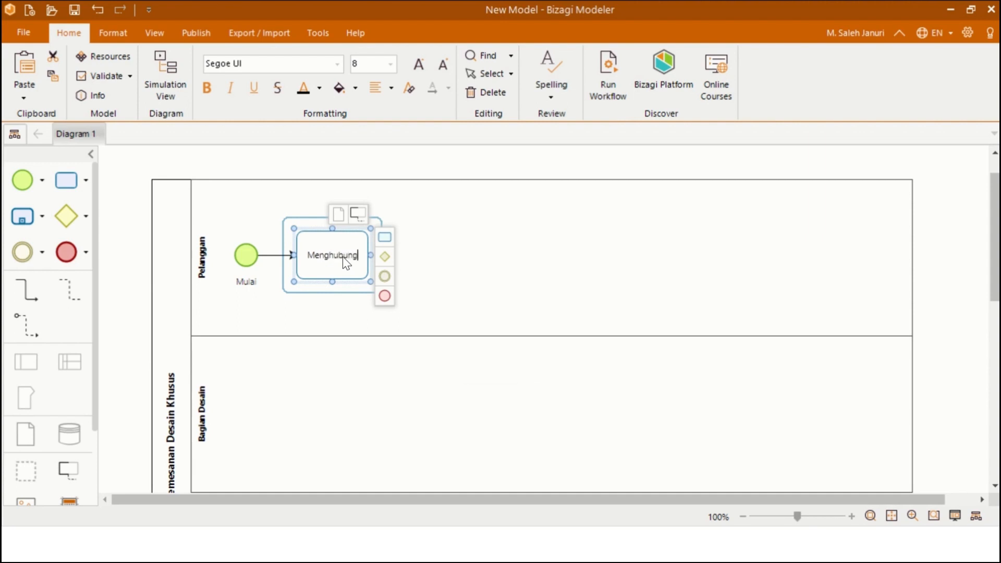
type(" Pe")
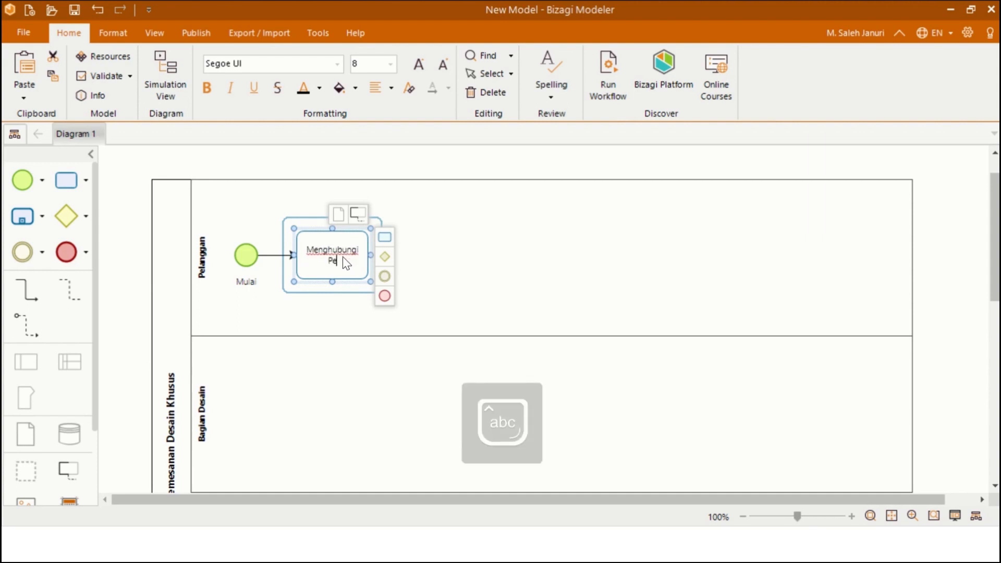
type("nyedia Jasa")
key("Return")
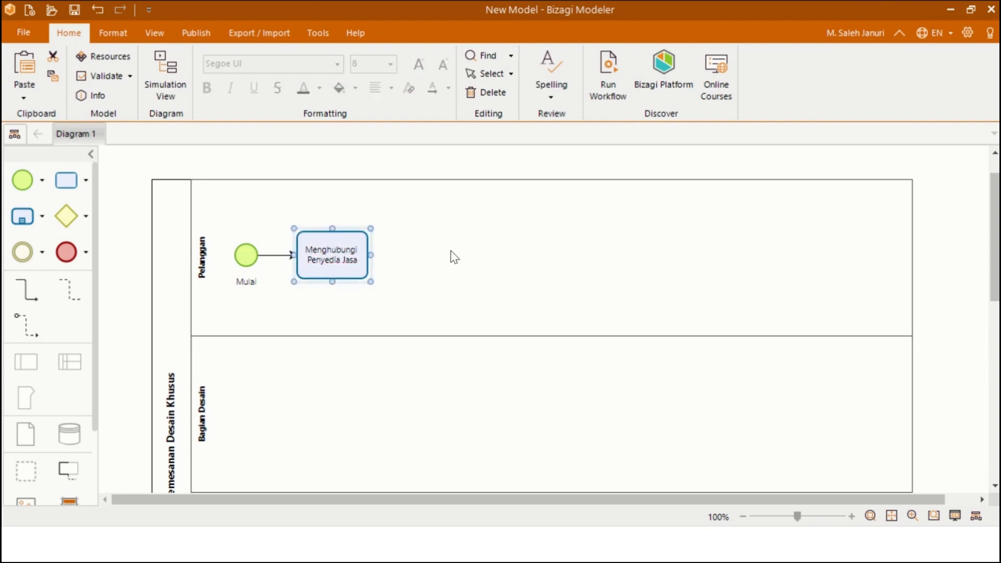
scroll(450, 253, "down", 1)
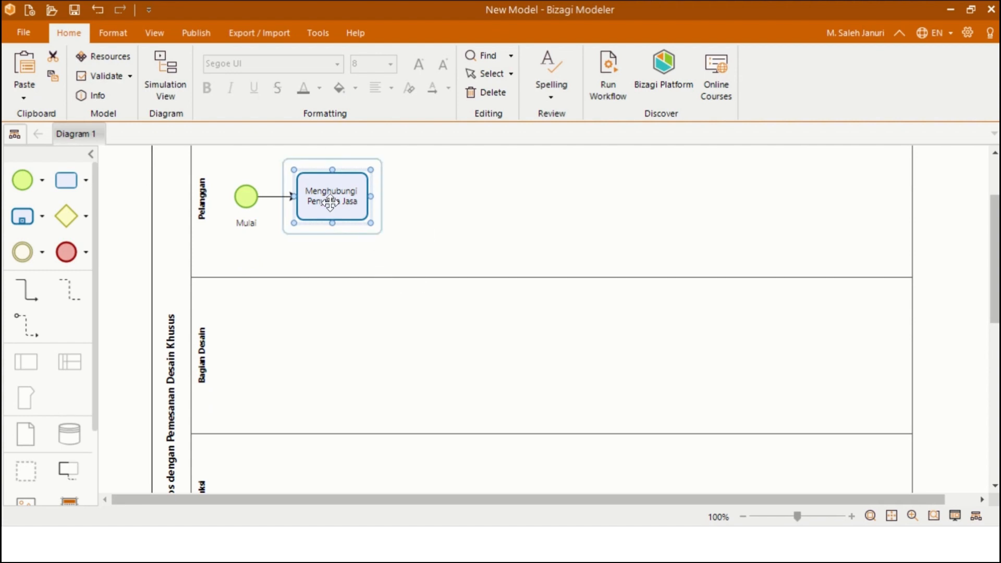
- Add a connected task 'Menunjukkan Sampel Desain' in the Bagian Desain lane
left_click_drag(330, 203, 337, 352)
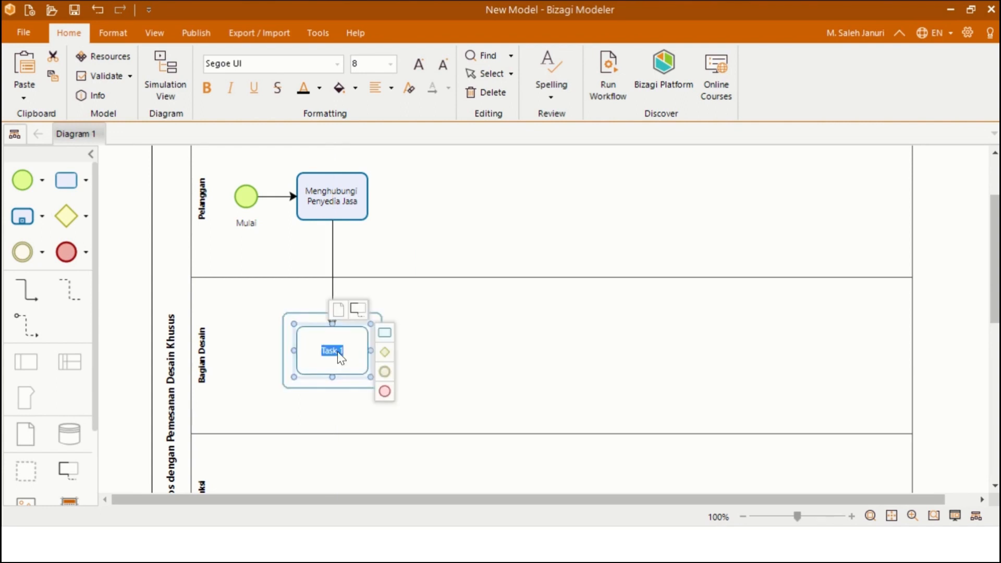
type("Menunjukkan Samp")
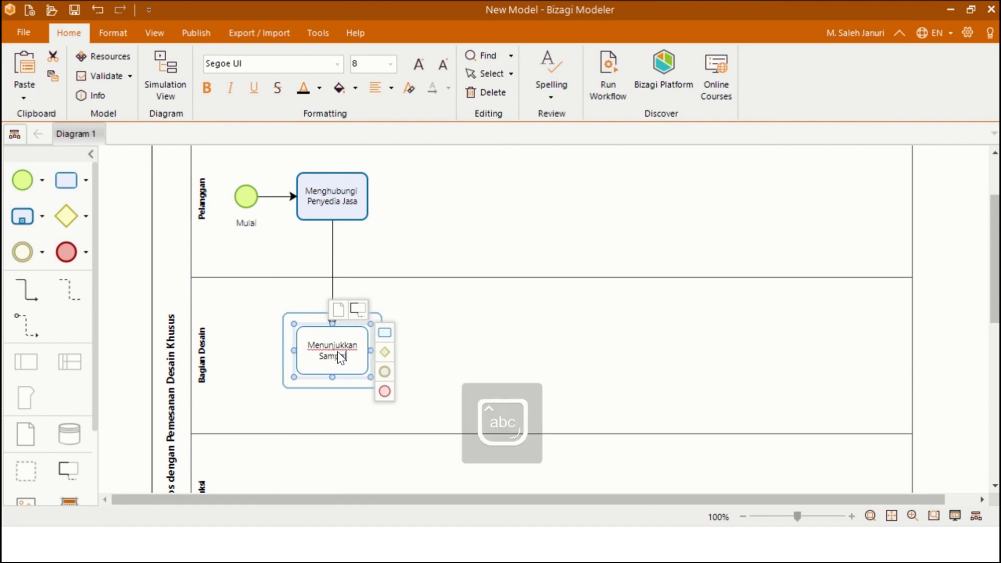
type("el Desain")
left_click(422, 306)
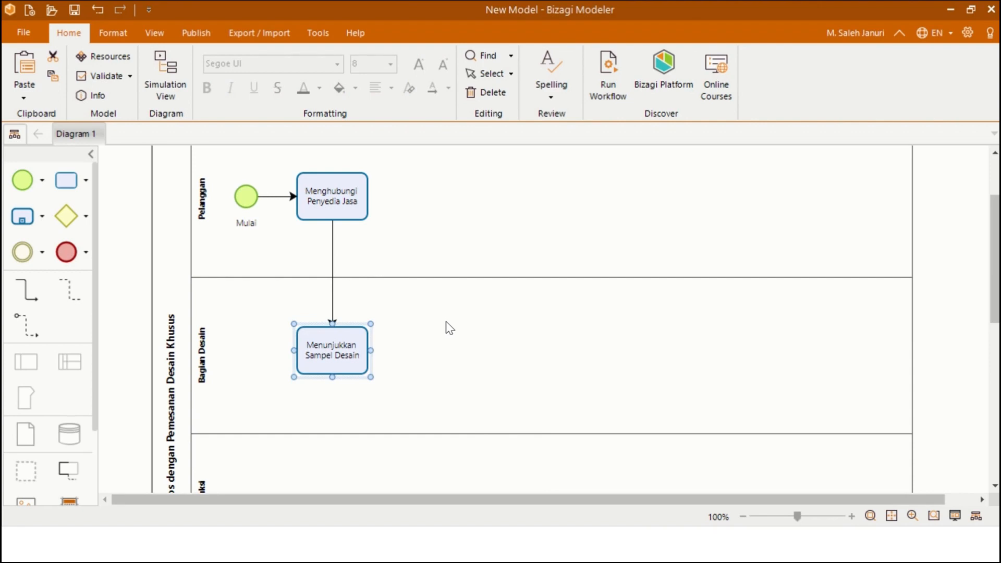
left_click(365, 353)
- Add a gateway connected after Menunjukkan Sampel Desain and move it further right
left_click(385, 353)
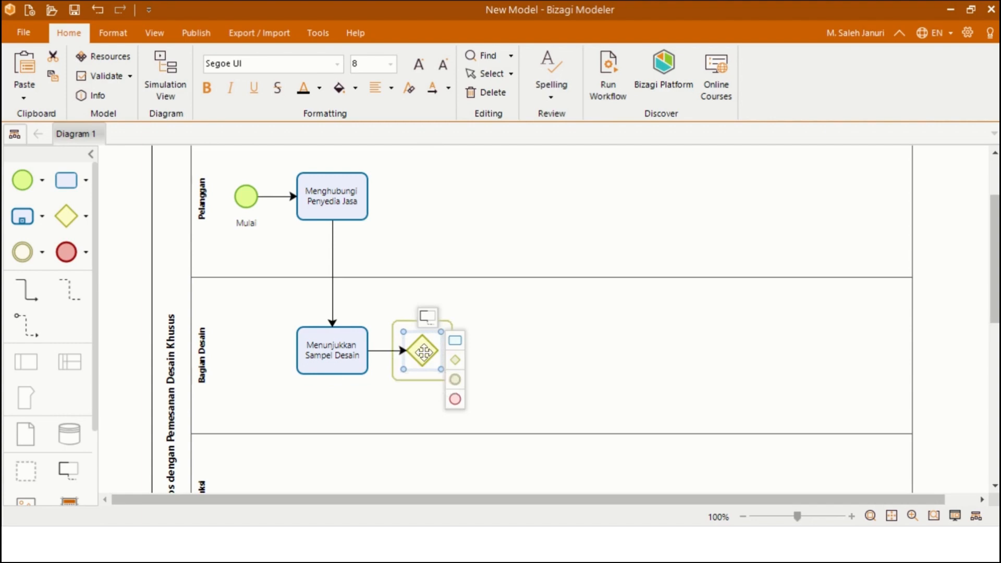
left_click_drag(422, 351, 463, 353)
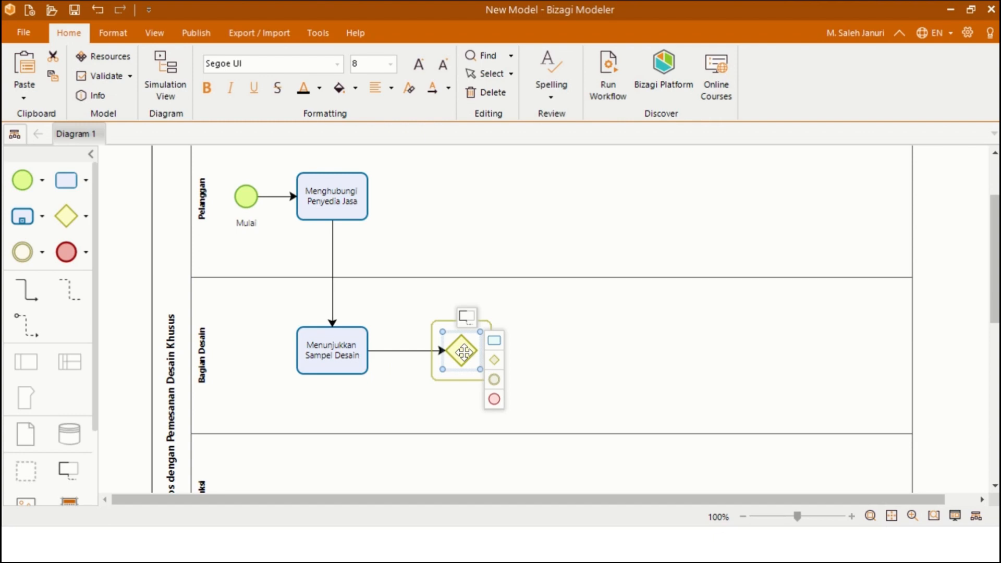
left_click(552, 312)
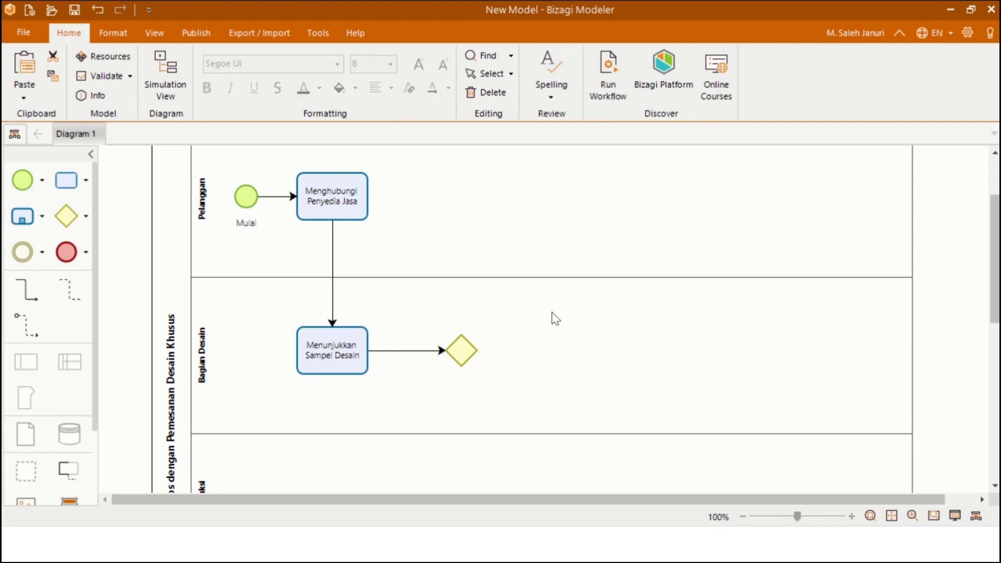
- Label the gateway 'Pelanggan Meminta Desain B…', capitalising each word
double_click(462, 359)
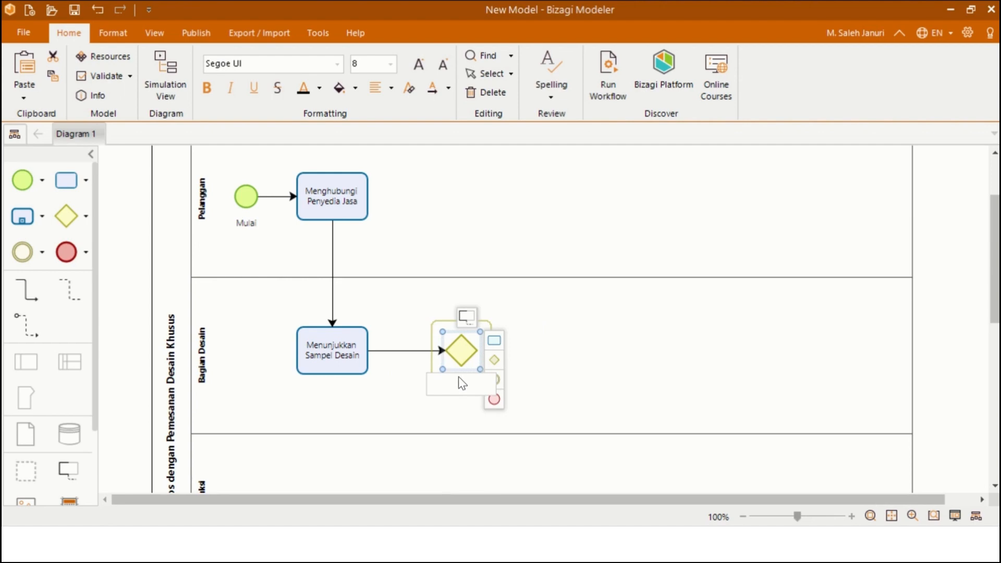
key("Caps_Lock")
type("P")
key("Caps_Lock")
type("elanggan")
key("Caps_Lock")
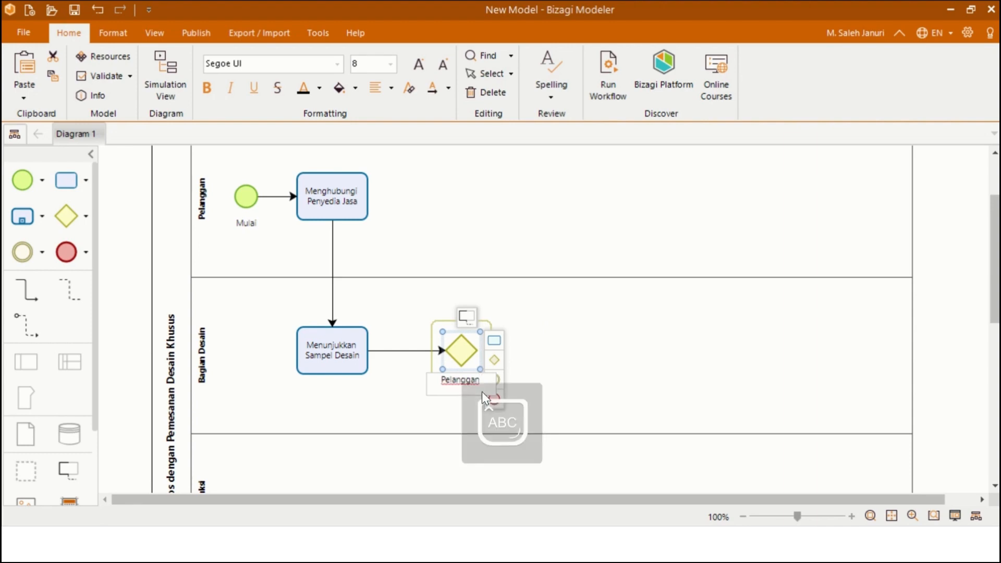
type("M")
key("Caps_Lock")
type("eminta")
key("Caps_Lock")
type("D")
key("Caps_Lock")
type("esain")
key("Caps_Lock")
type("B")
key("Caps_Lock")
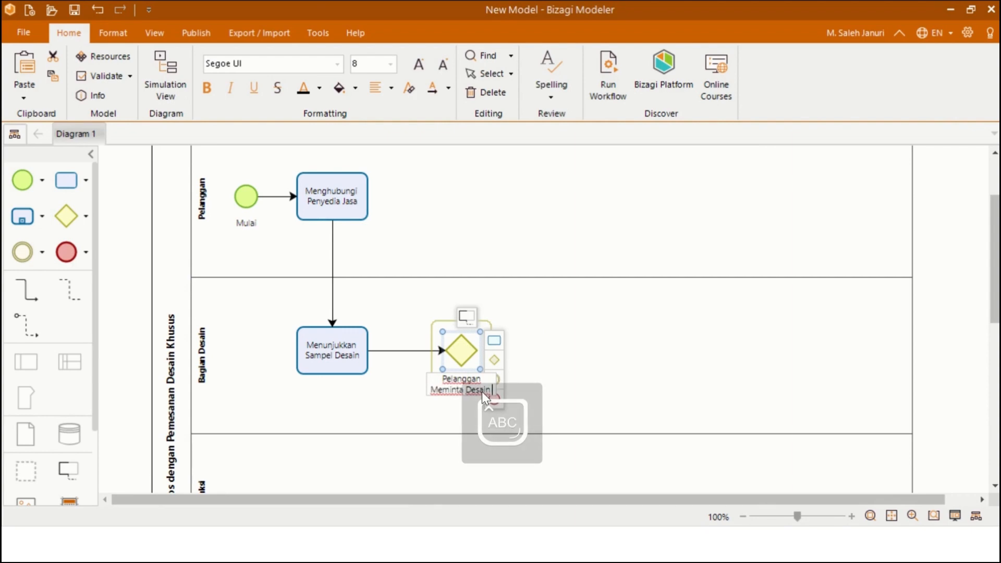